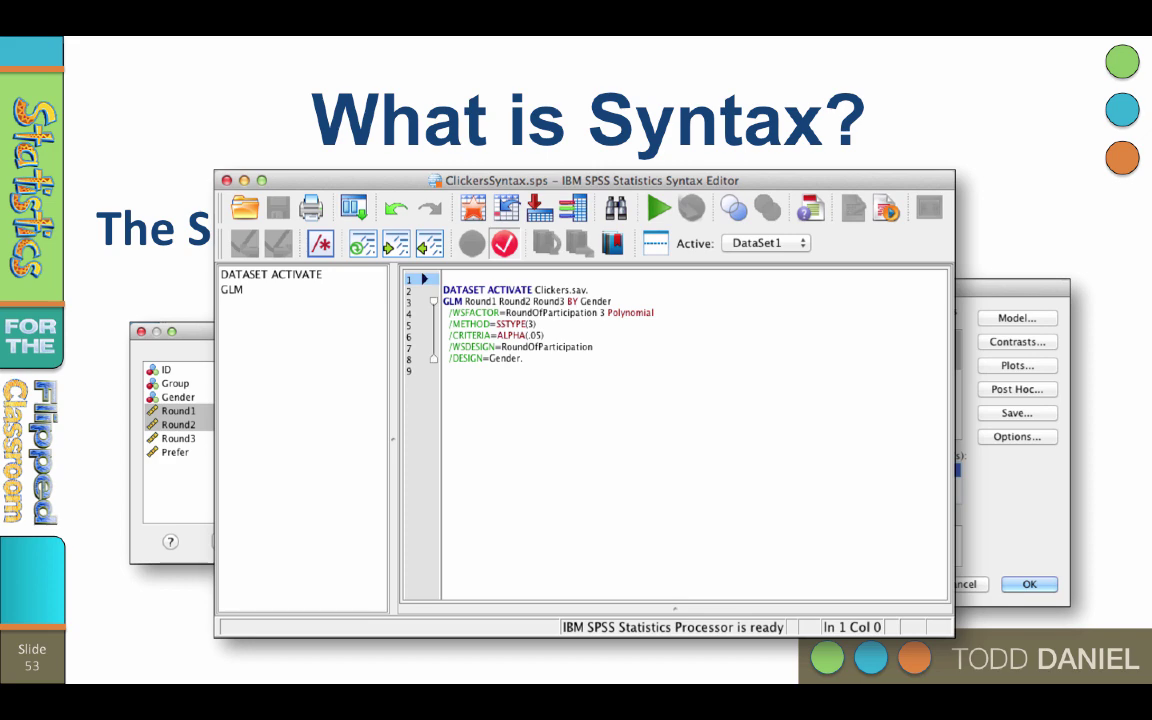
Step: Advance the presentation from the GLM syntax slide to slide 54, Benefits of Syntax
{"action": "key", "text": "Right"}
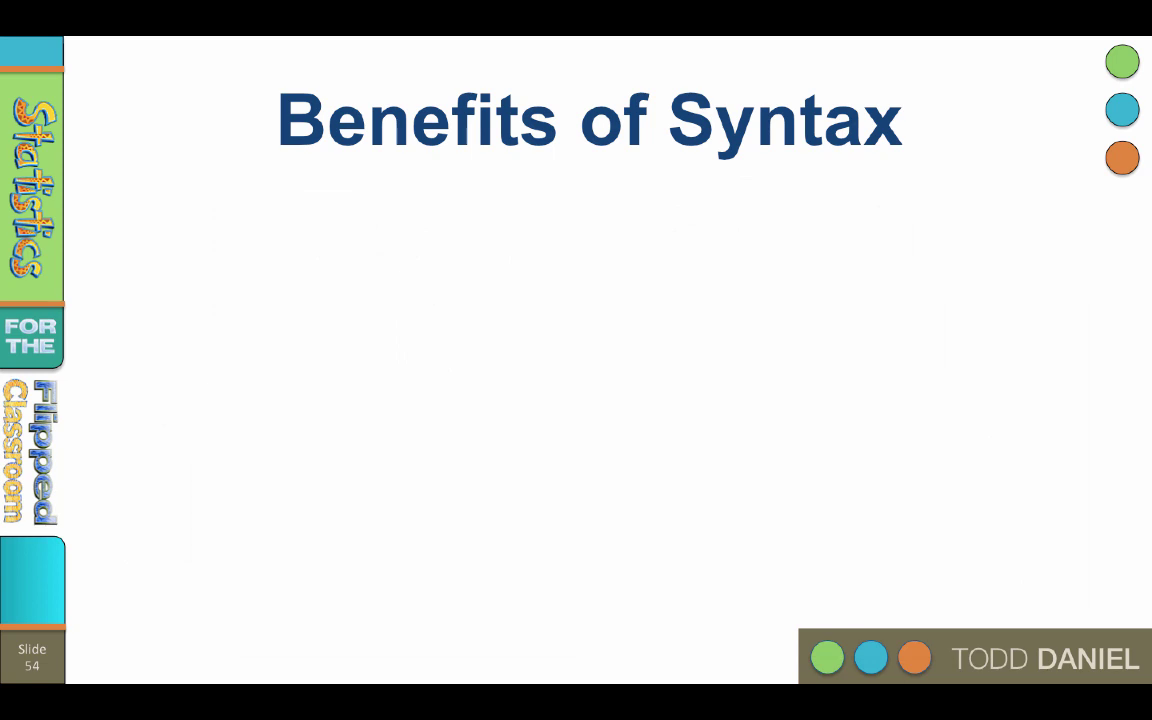
Step: Build in the 'Saves time and energy' and 'Makes research replicable' bullets
{"action": "key", "text": "Right"}
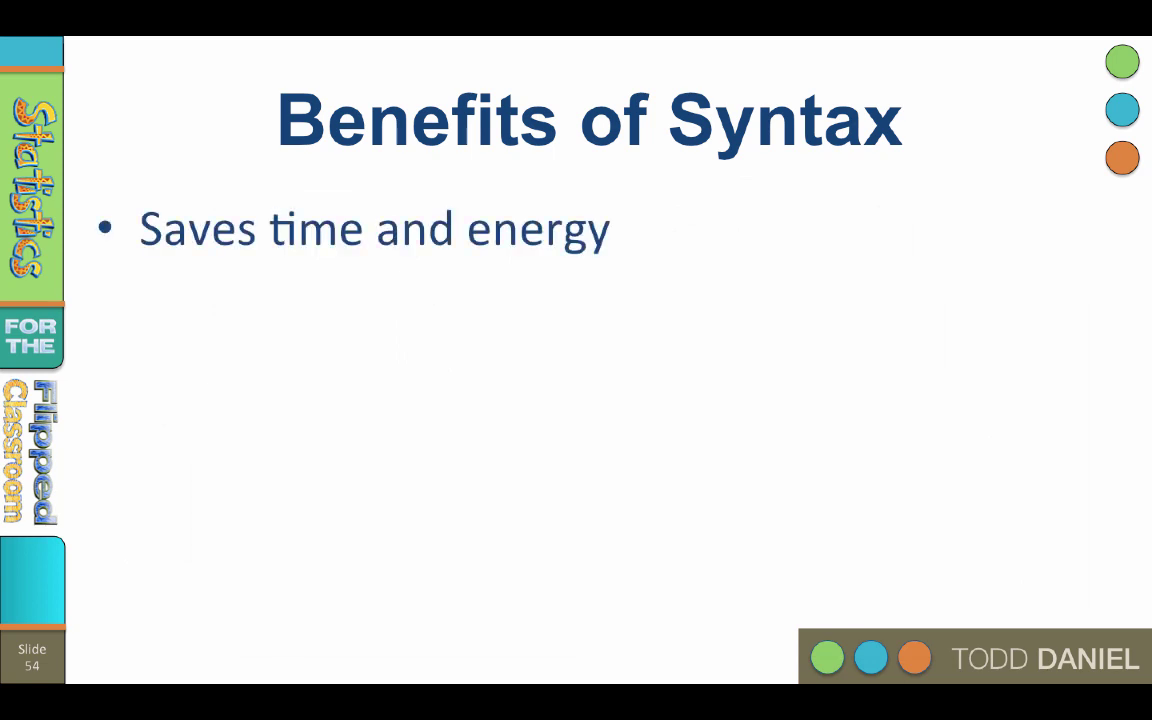
{"action": "key", "text": "Right"}
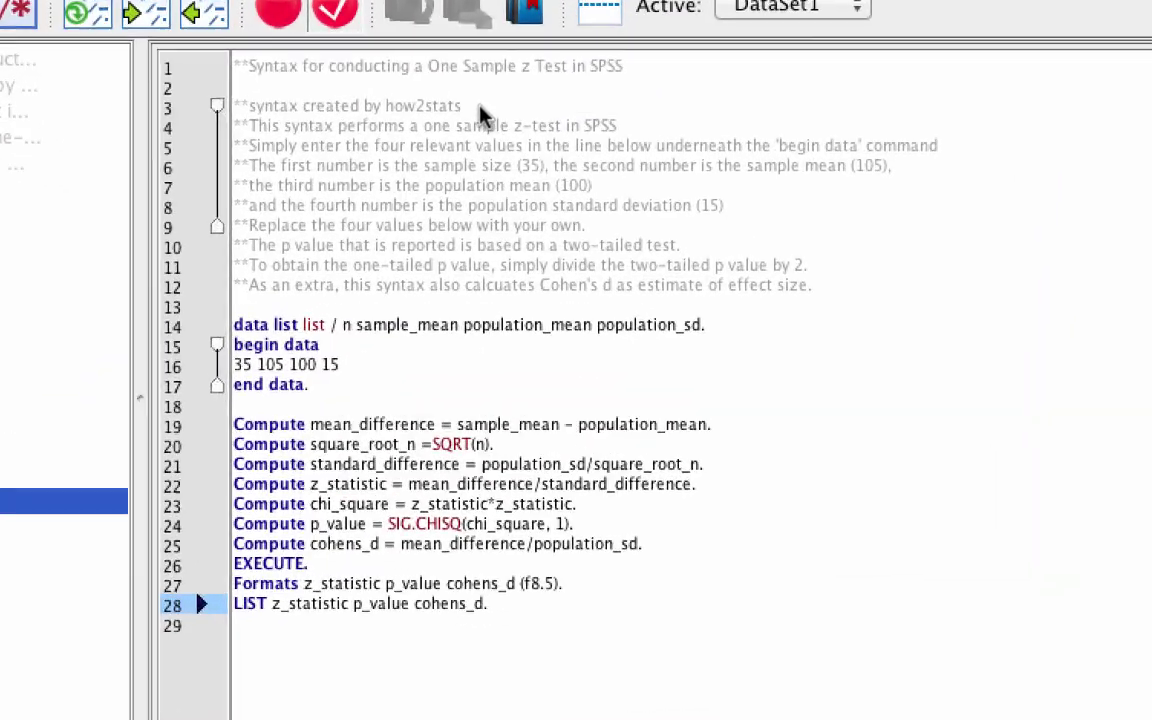
{"action": "mouse_move", "coordinate": [480, 110]}
{"action": "left_mouse_down"}
{"action": "mouse_move", "coordinate": [257, 108]}
{"action": "mouse_move", "coordinate": [199, 76]}
{"action": "left_mouse_up"}
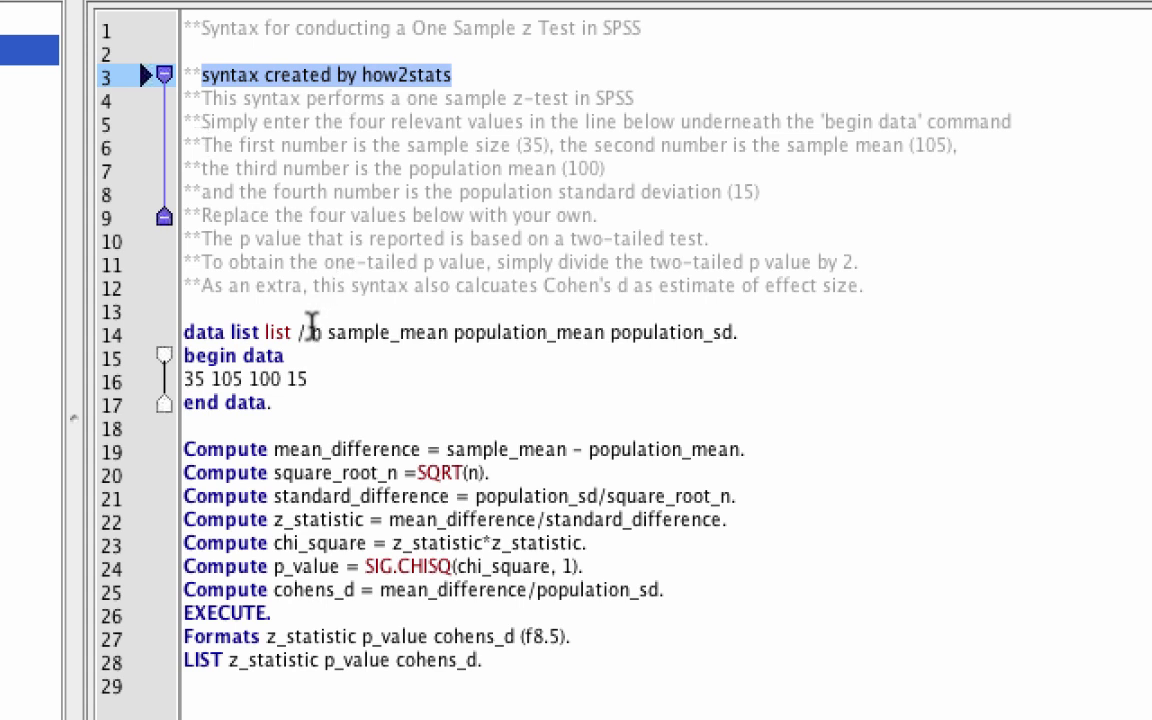
{"action": "left_click", "coordinate": [310, 331]}
{"action": "left_click_drag", "start_coordinate": [312, 331], "coordinate": [744, 333]}
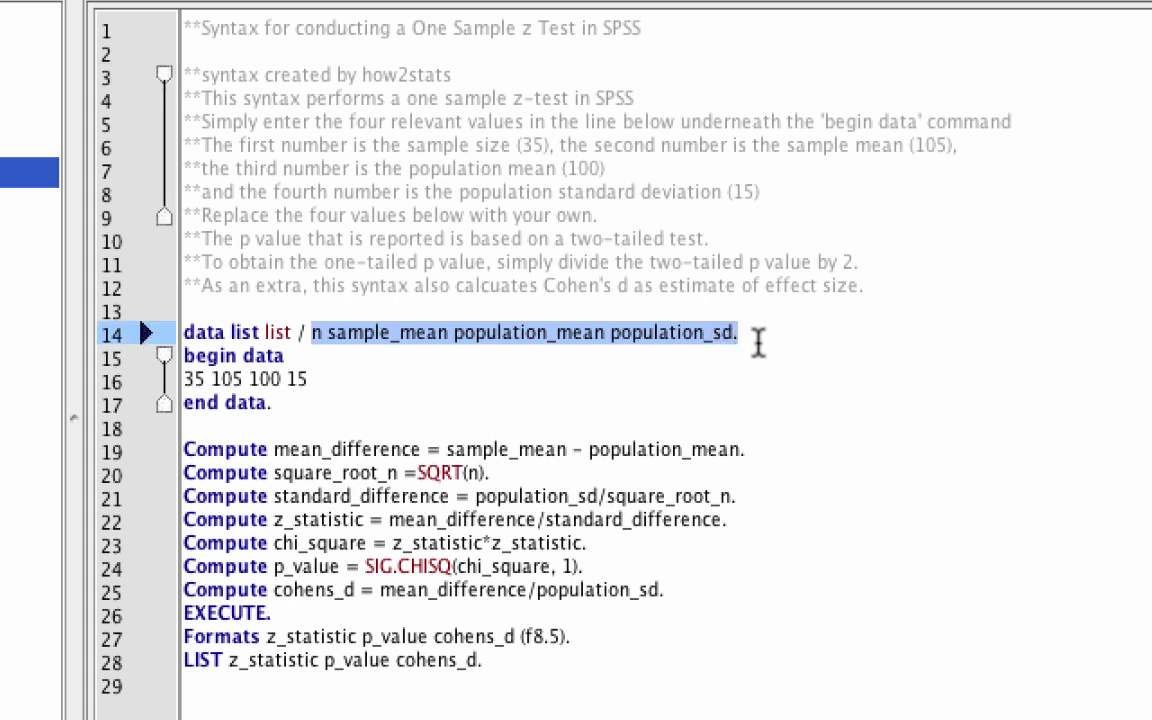
{"action": "left_click", "coordinate": [318, 381]}
{"action": "left_click_drag", "start_coordinate": [318, 381], "coordinate": [180, 388]}
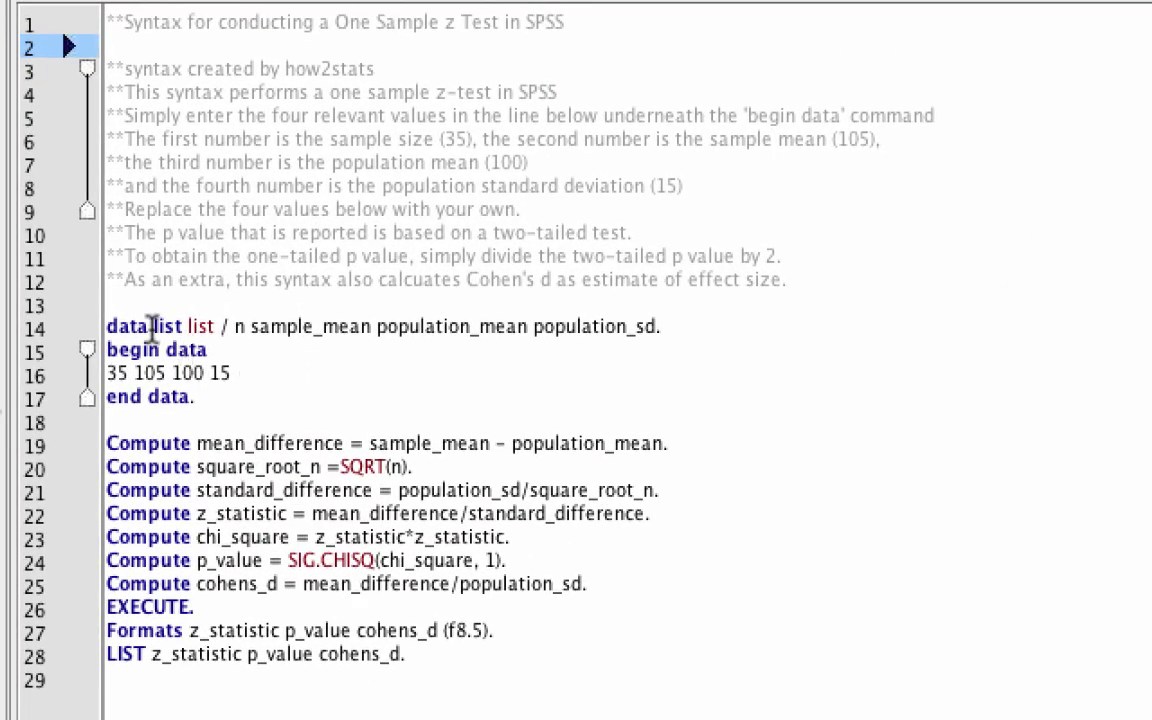
{"action": "left_click_drag", "start_coordinate": [108, 327], "coordinate": [185, 328]}
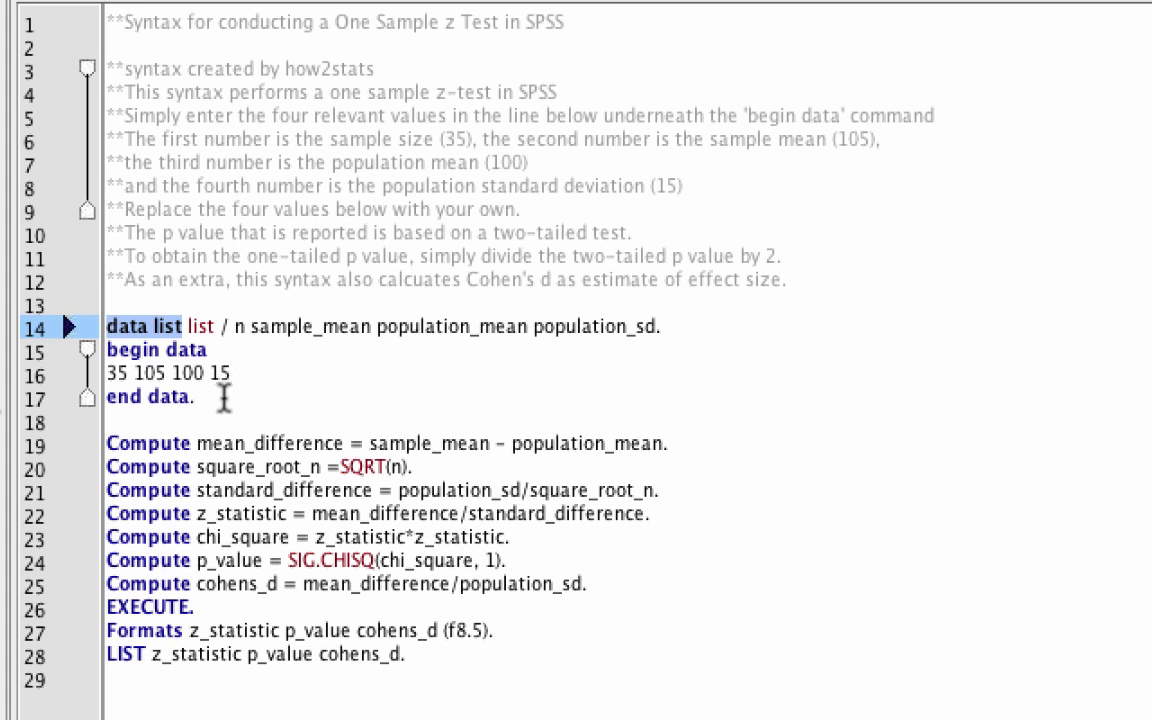
{"action": "left_click", "coordinate": [237, 327]}
{"action": "double_click", "coordinate": [237, 327]}
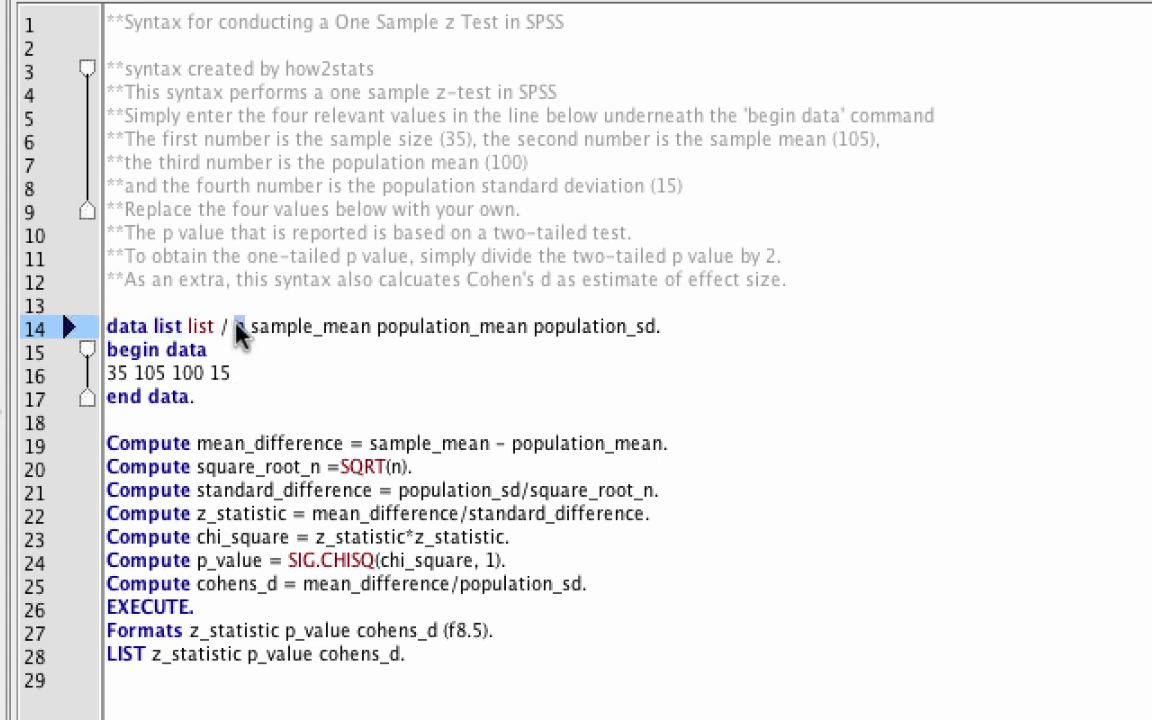
{"action": "double_click", "coordinate": [290, 327]}
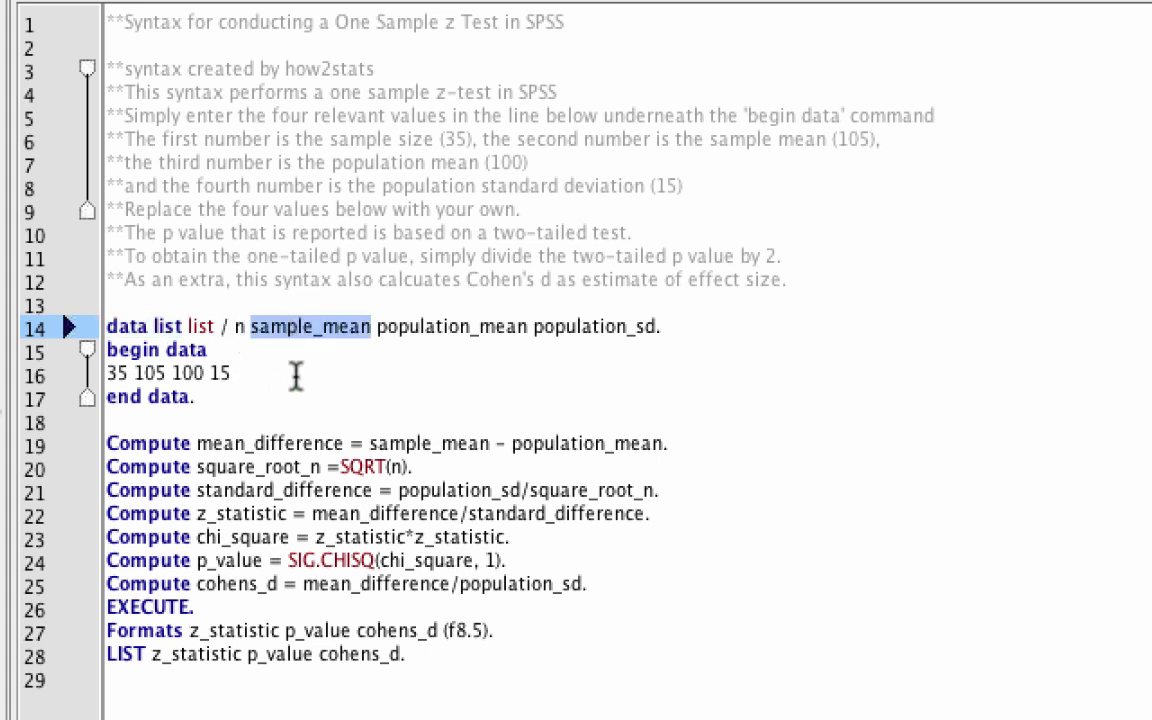
{"action": "double_click", "coordinate": [451, 325]}
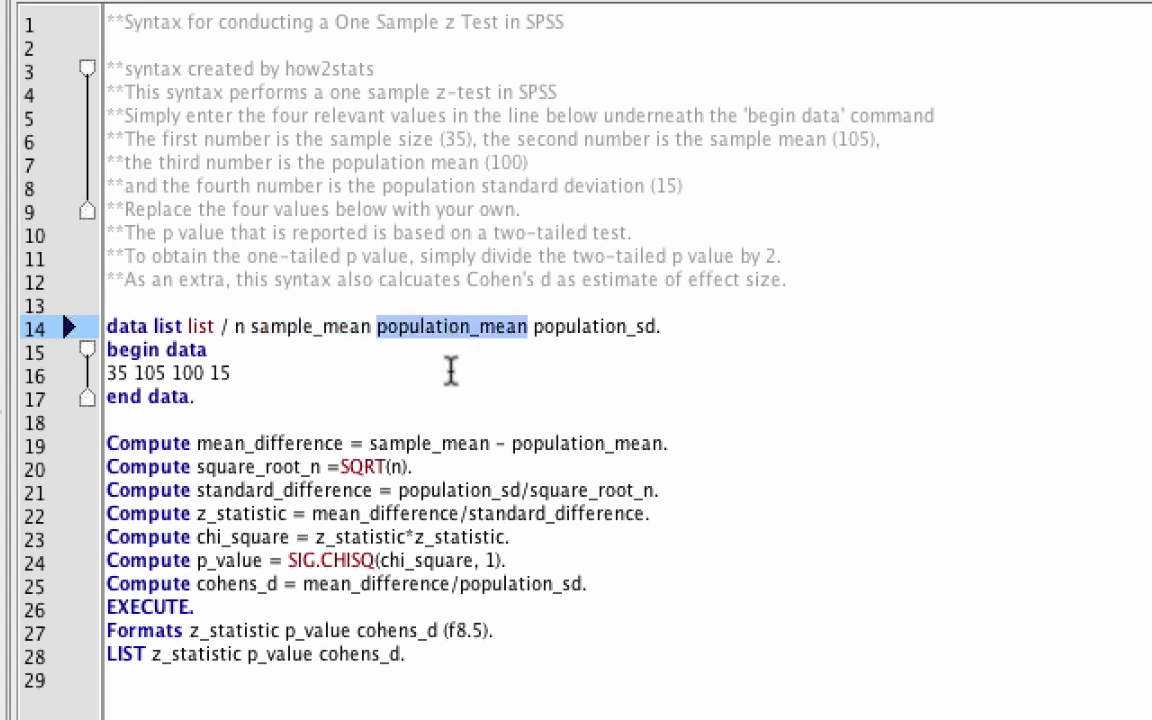
{"action": "double_click", "coordinate": [594, 328]}
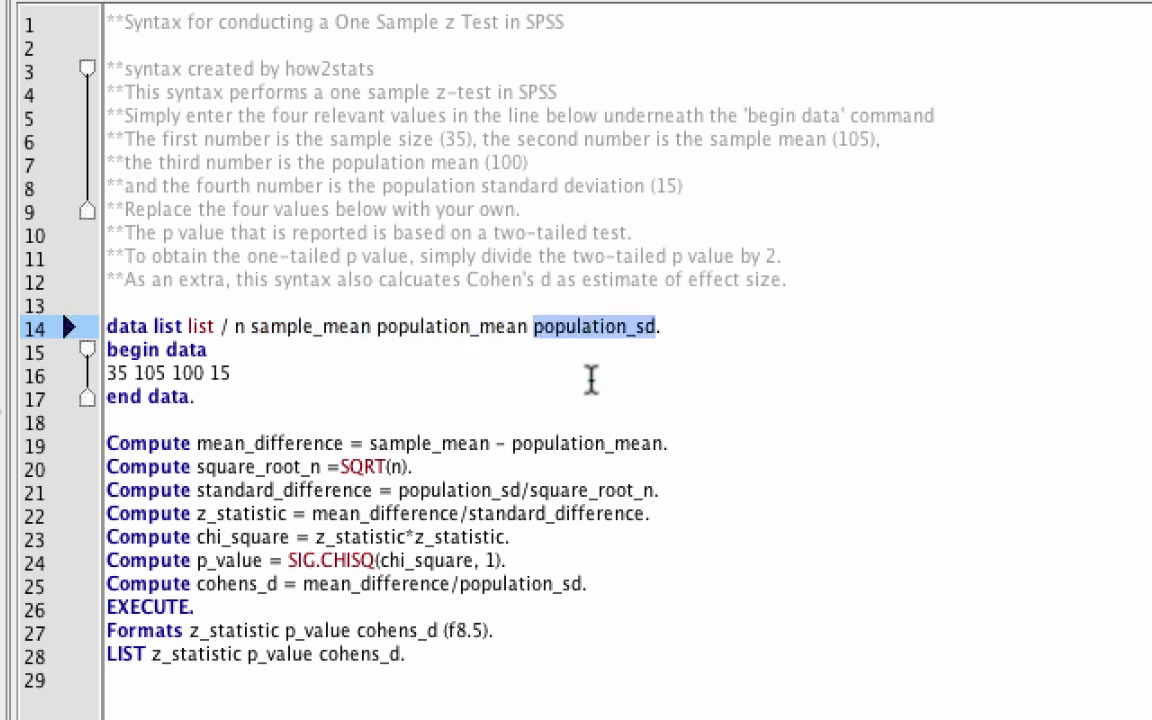
{"action": "left_click_drag", "start_coordinate": [290, 378], "coordinate": [114, 373]}
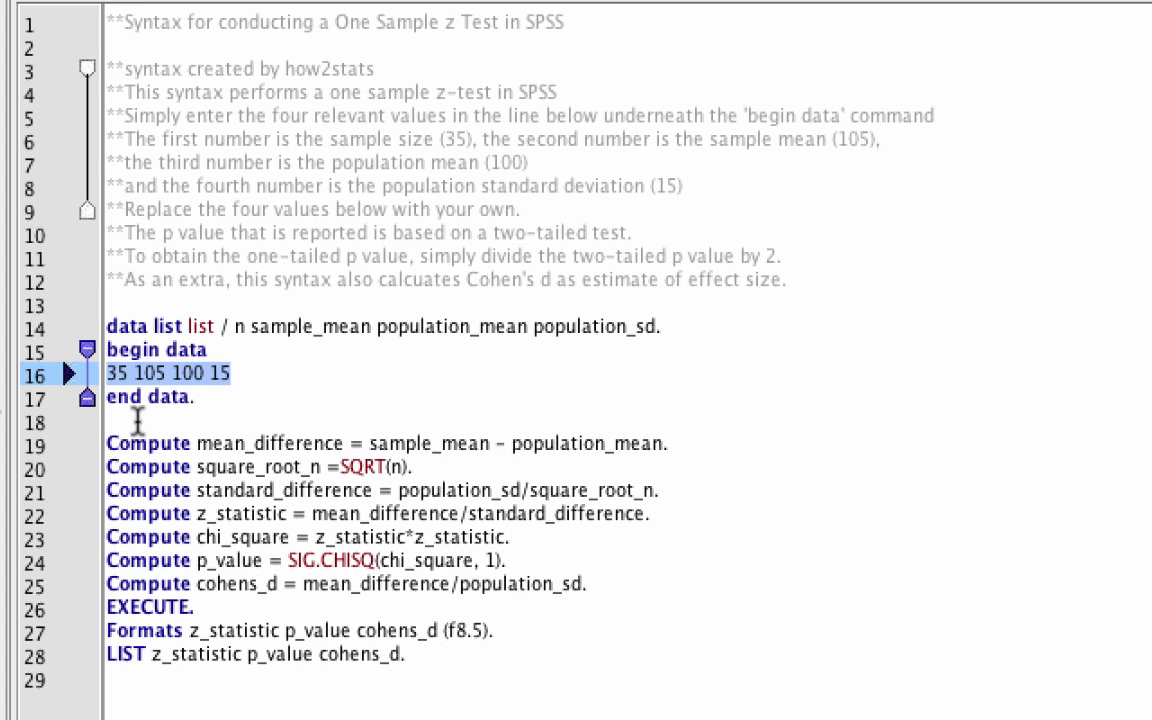
{"action": "left_click", "coordinate": [222, 412]}
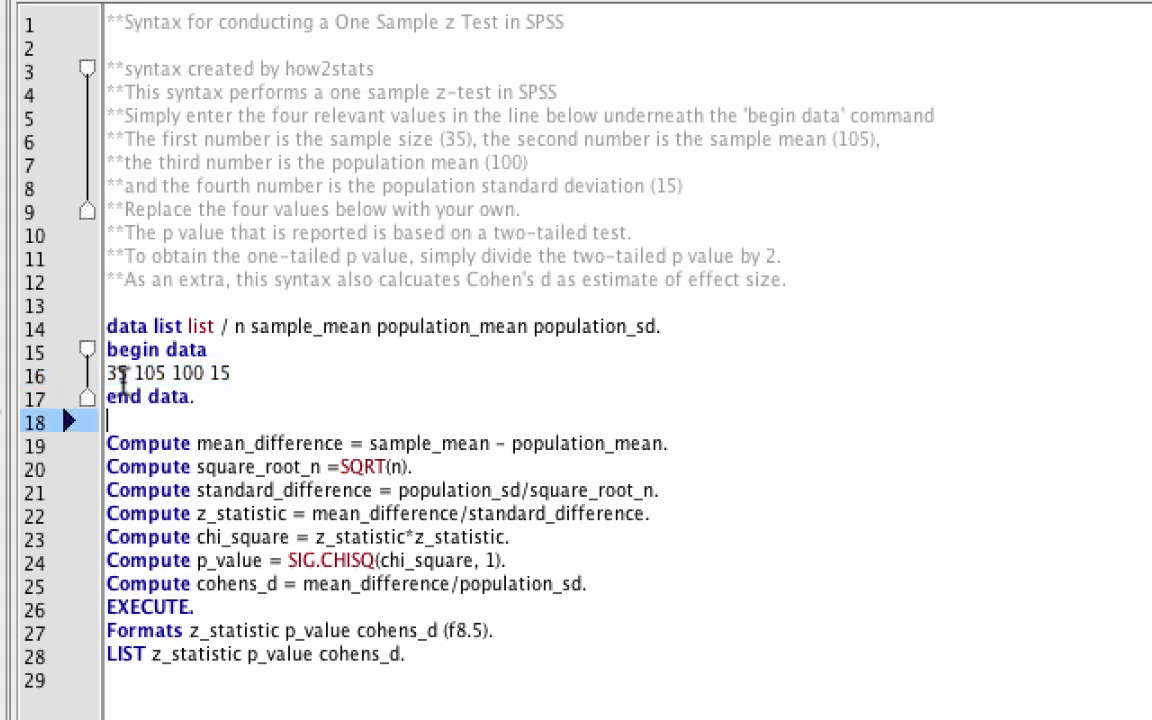
{"action": "left_click", "coordinate": [140, 373]}
{"action": "double_click", "coordinate": [153, 373]}
{"action": "left_click", "coordinate": [178, 373]}
{"action": "double_click", "coordinate": [190, 373]}
{"action": "double_click", "coordinate": [219, 372]}
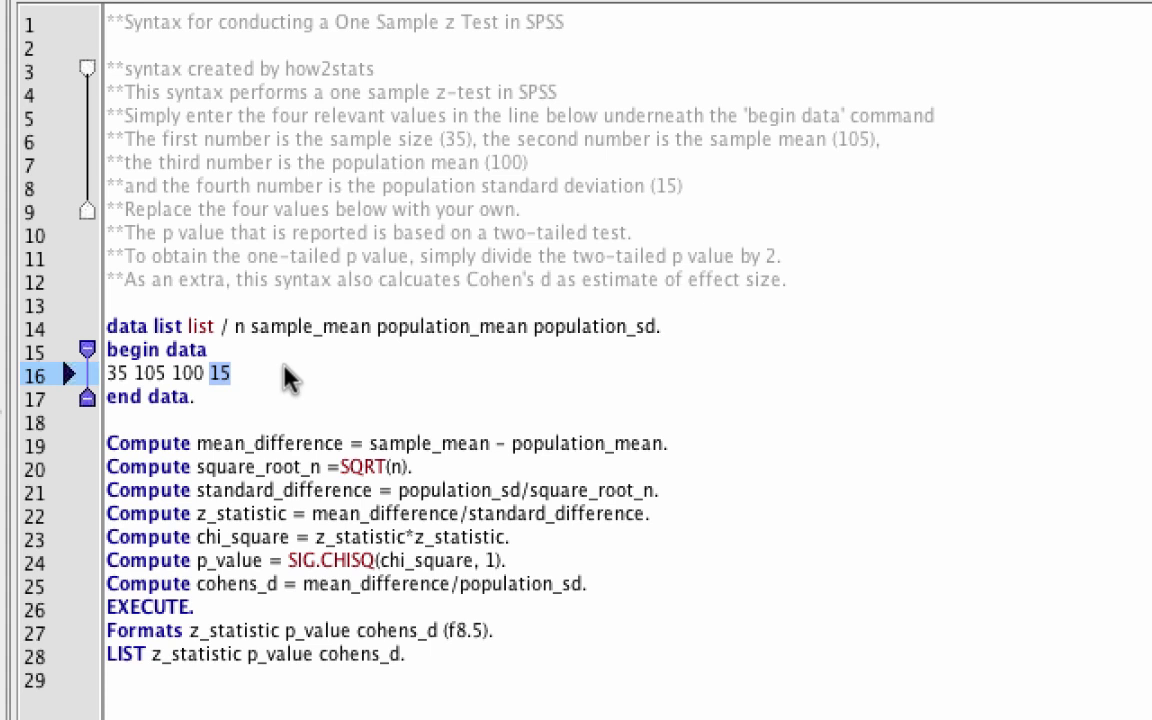
{"action": "left_click", "coordinate": [288, 378]}
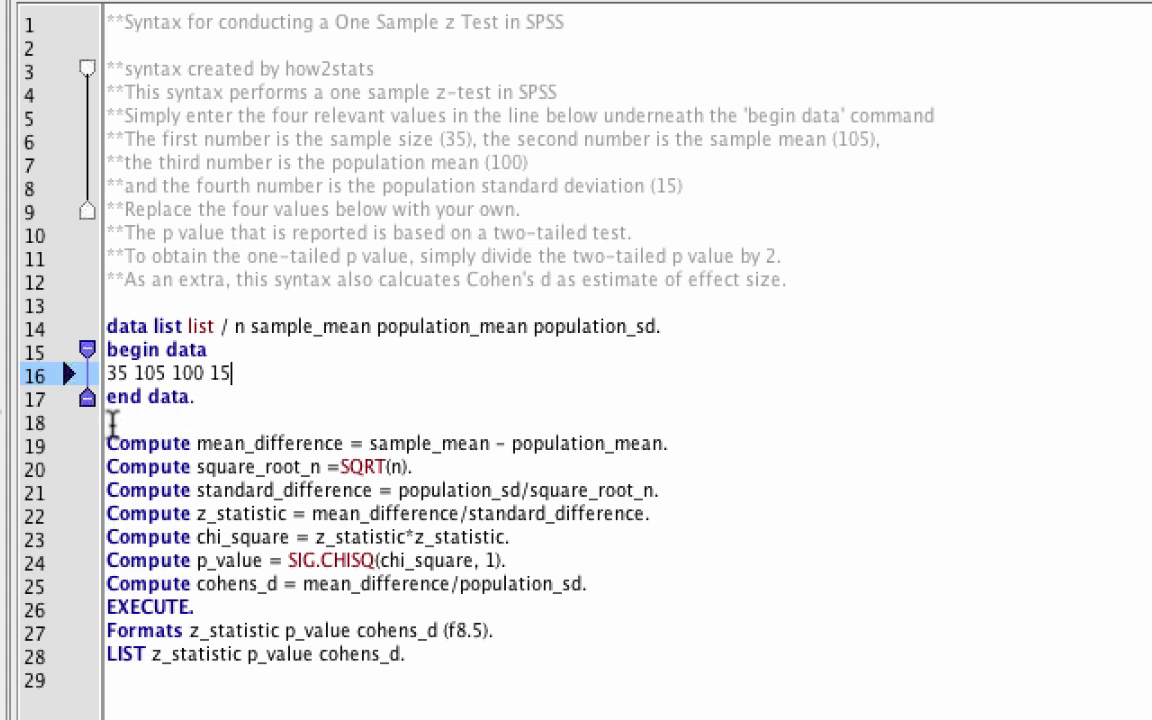
{"action": "double_click", "coordinate": [117, 372]}
Step: Overwrite line 16's values with 25, 44.2, 36.9 and 10, then select the data list through LIST syntax
{"action": "type", "text": "25"}
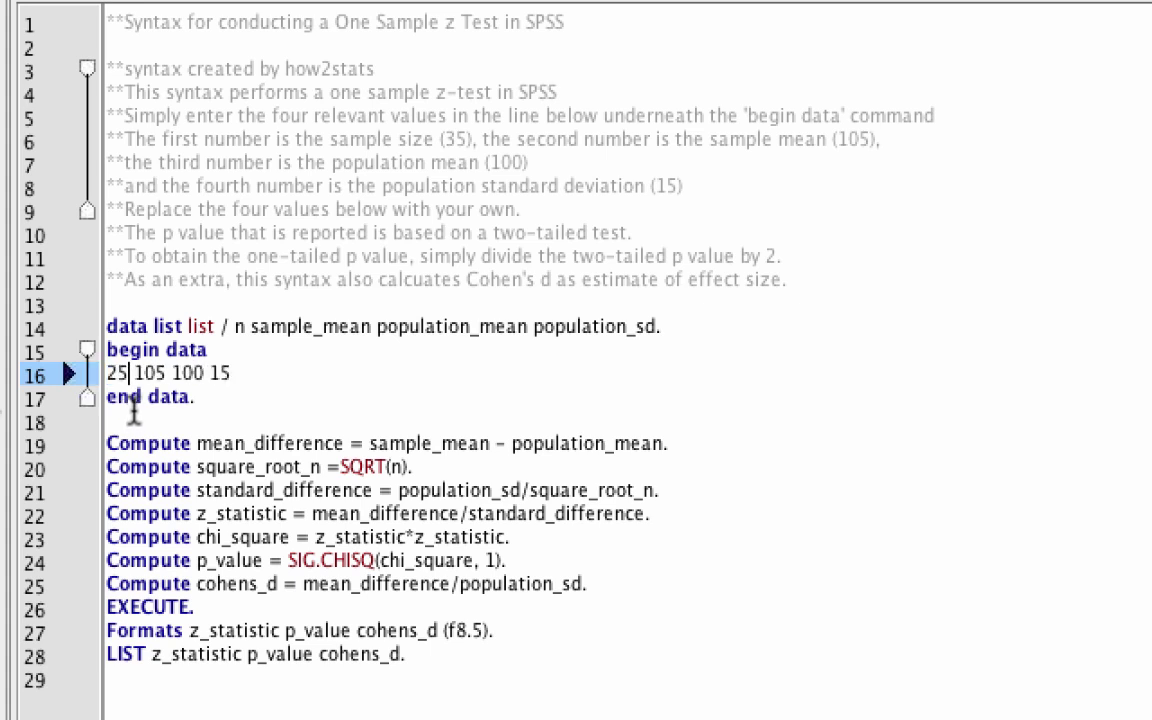
{"action": "double_click", "coordinate": [148, 373]}
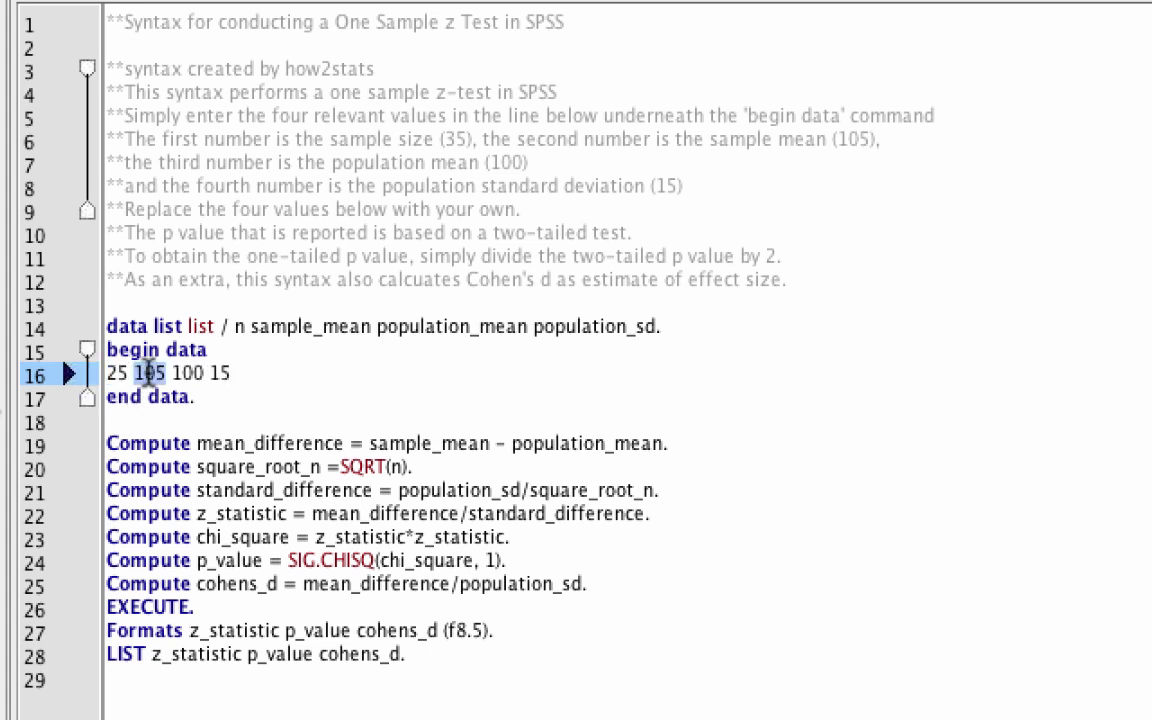
{"action": "type", "text": "44.2"}
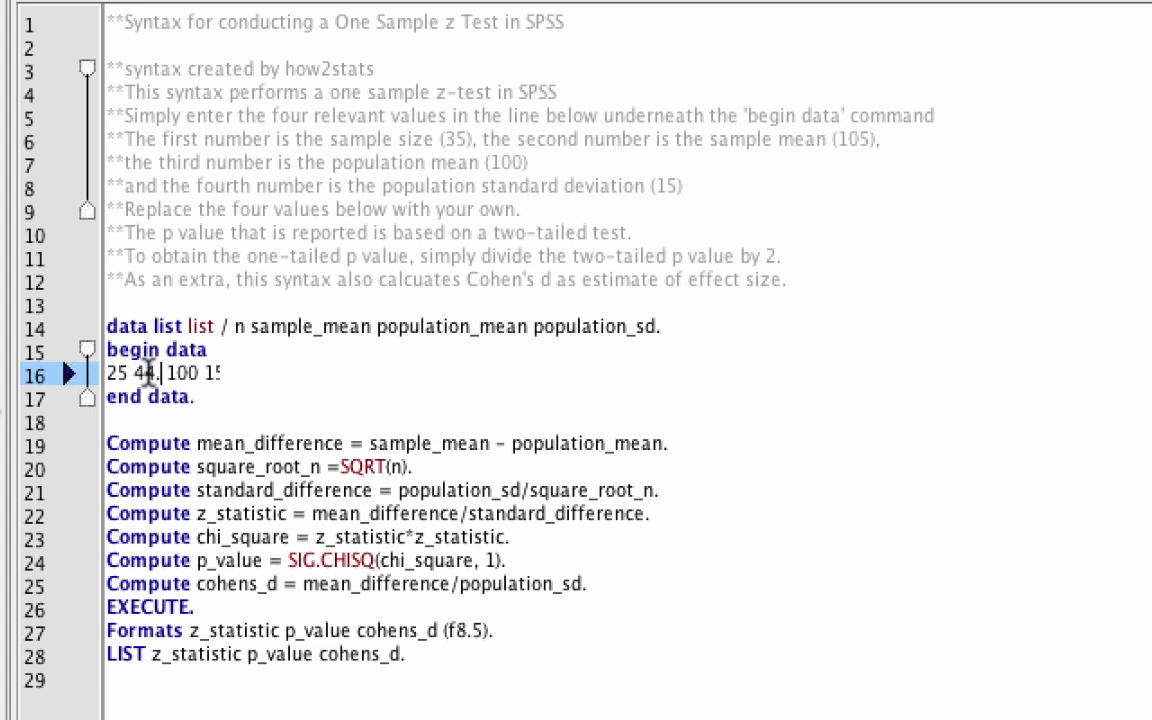
{"action": "double_click", "coordinate": [193, 372]}
{"action": "type", "text": "36."}
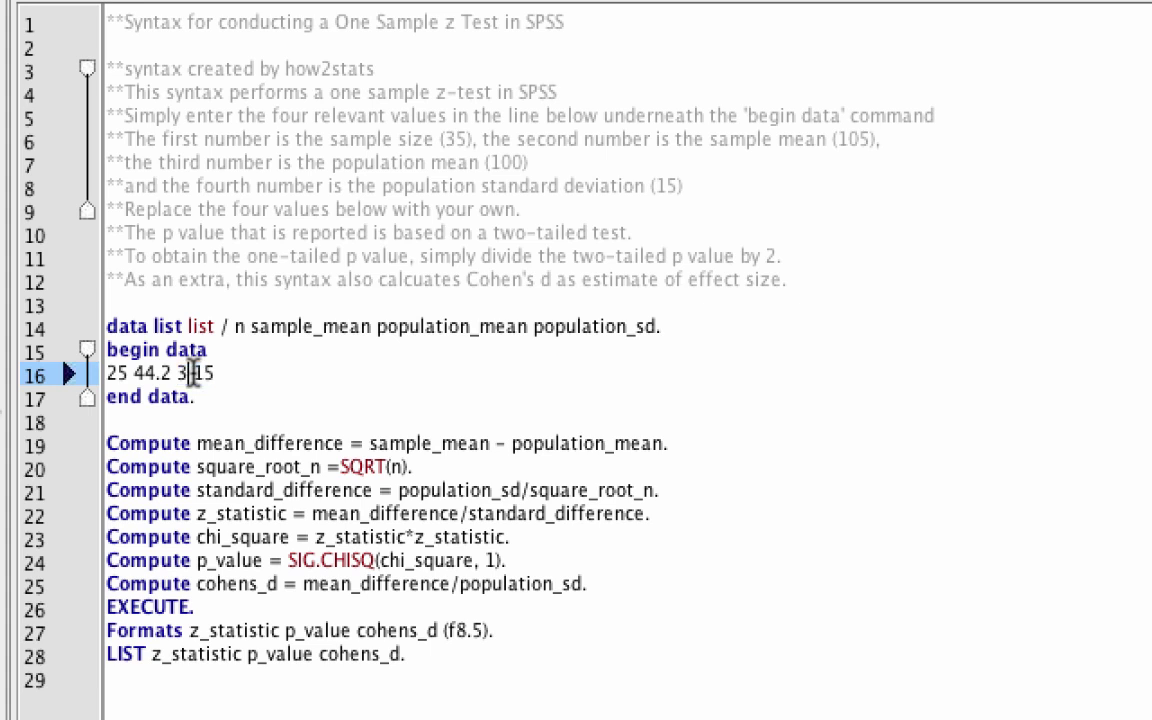
{"action": "type", "text": "9"}
{"action": "double_click", "coordinate": [230, 372]}
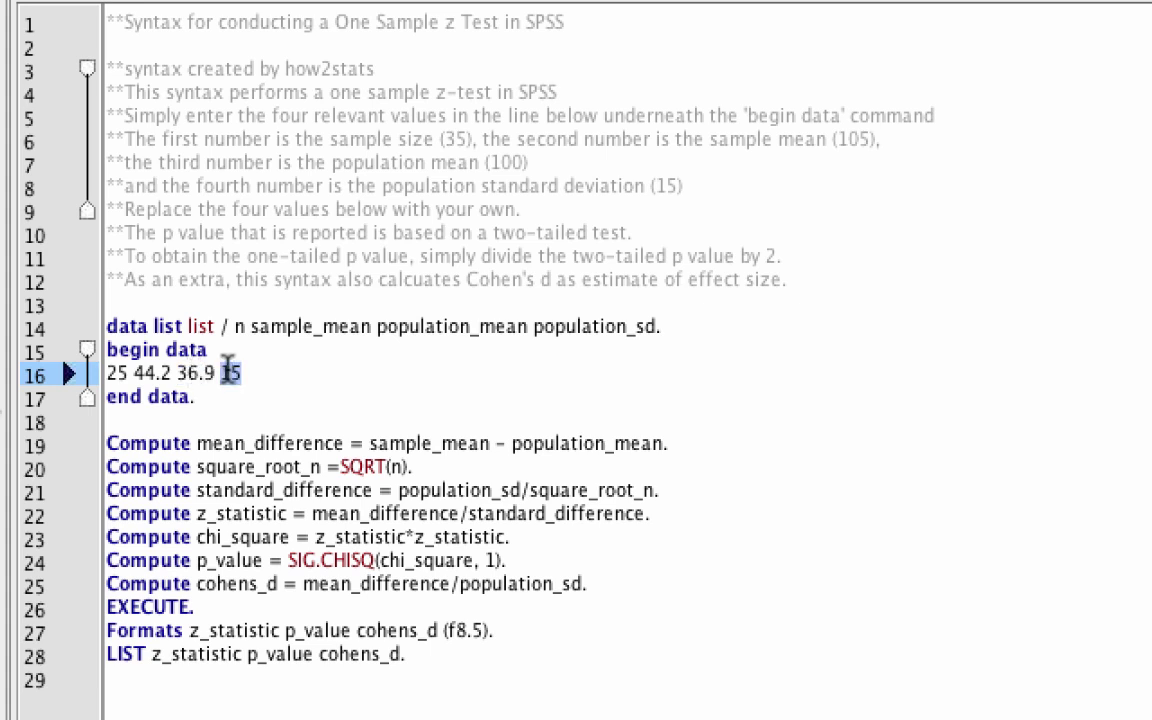
{"action": "type", "text": "10"}
{"action": "left_click", "coordinate": [292, 416]}
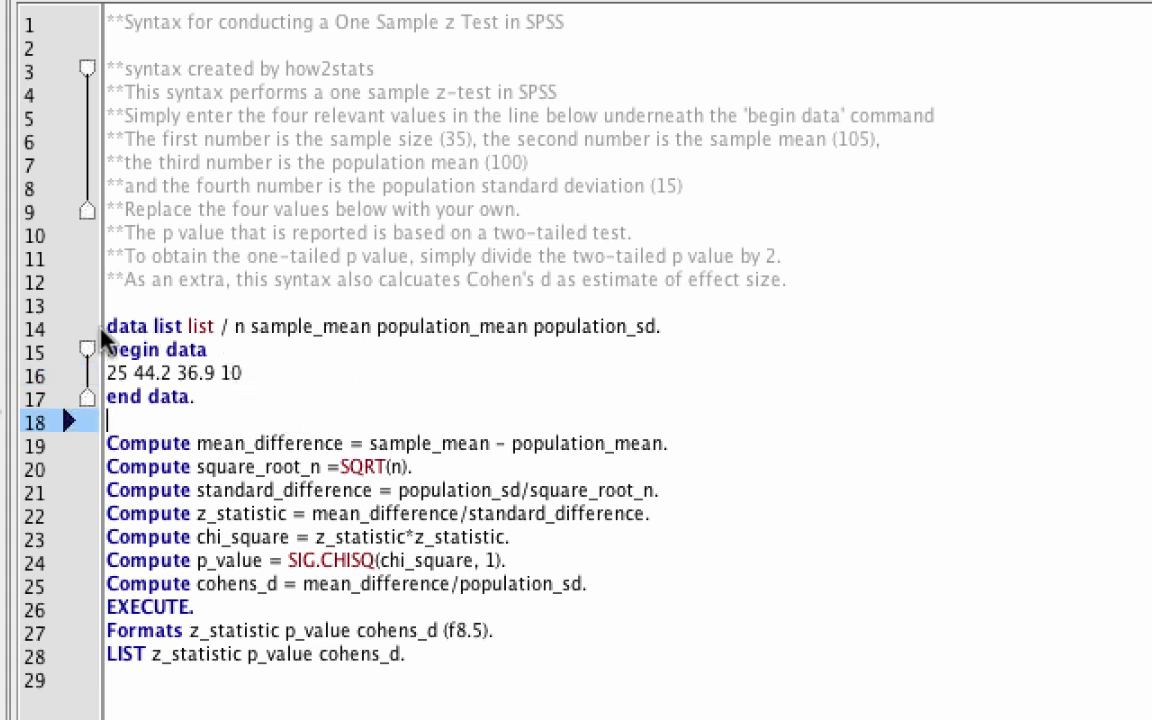
{"action": "left_click_drag", "start_coordinate": [107, 327], "coordinate": [429, 654]}
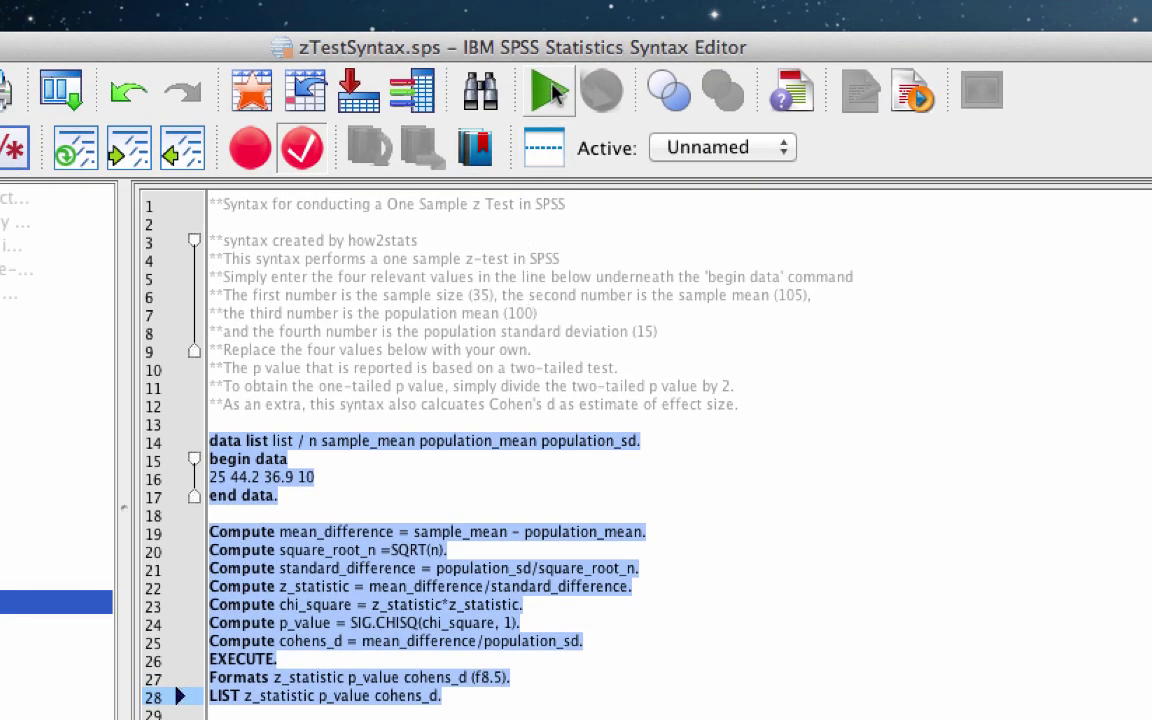
Step: Run the selected syntax, giving z_statistic 3.65000, p_value .00026 and cohens_d .73000
{"action": "left_click", "coordinate": [551, 93]}
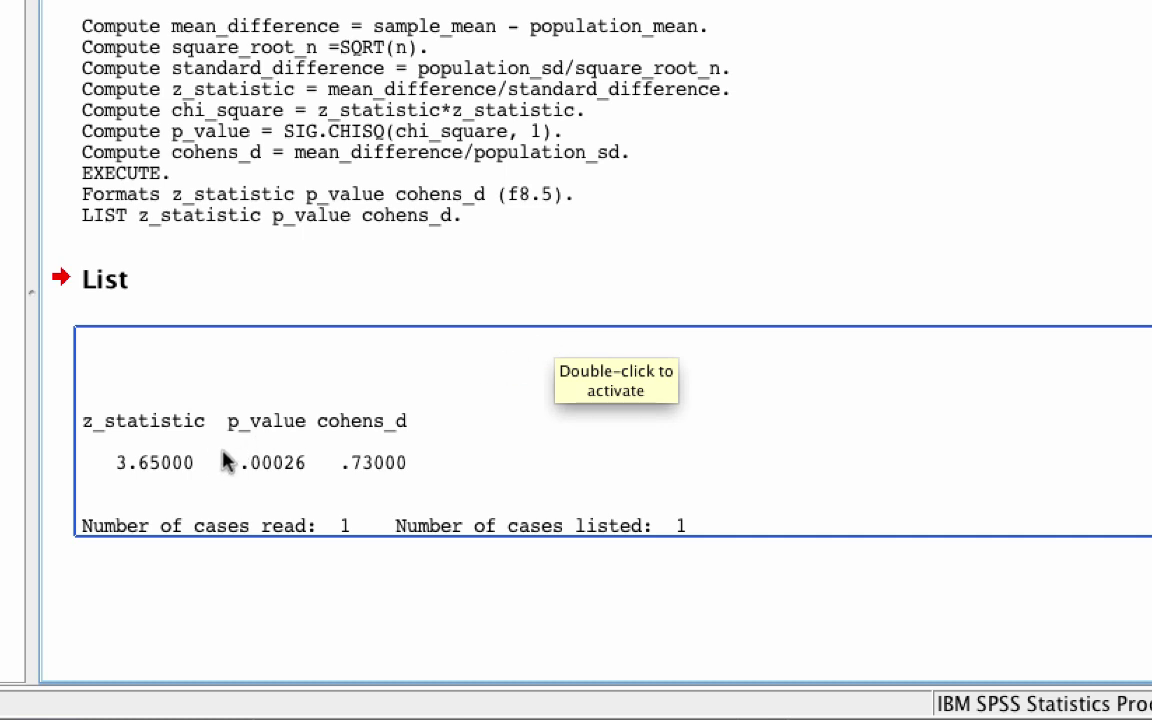
Step: Select the List results table, then return to zTestSyntax.sps and mark its 25 44.2 36.9 10 line
{"action": "left_click", "coordinate": [170, 470]}
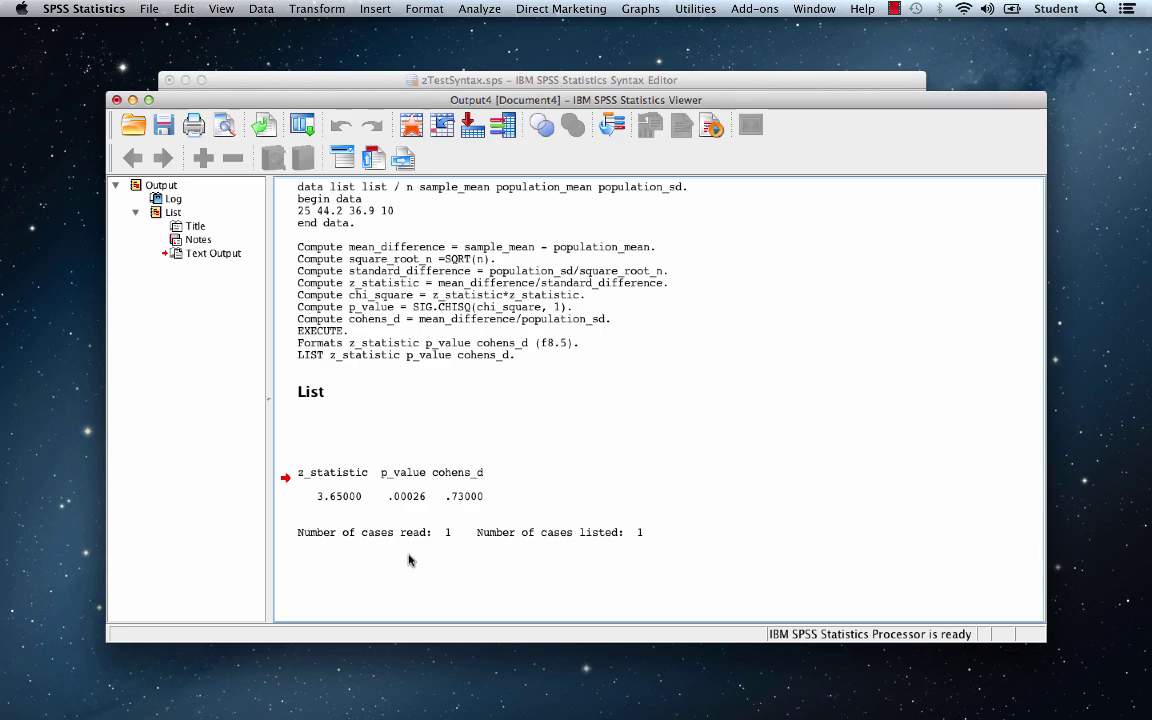
{"action": "left_click", "coordinate": [430, 80]}
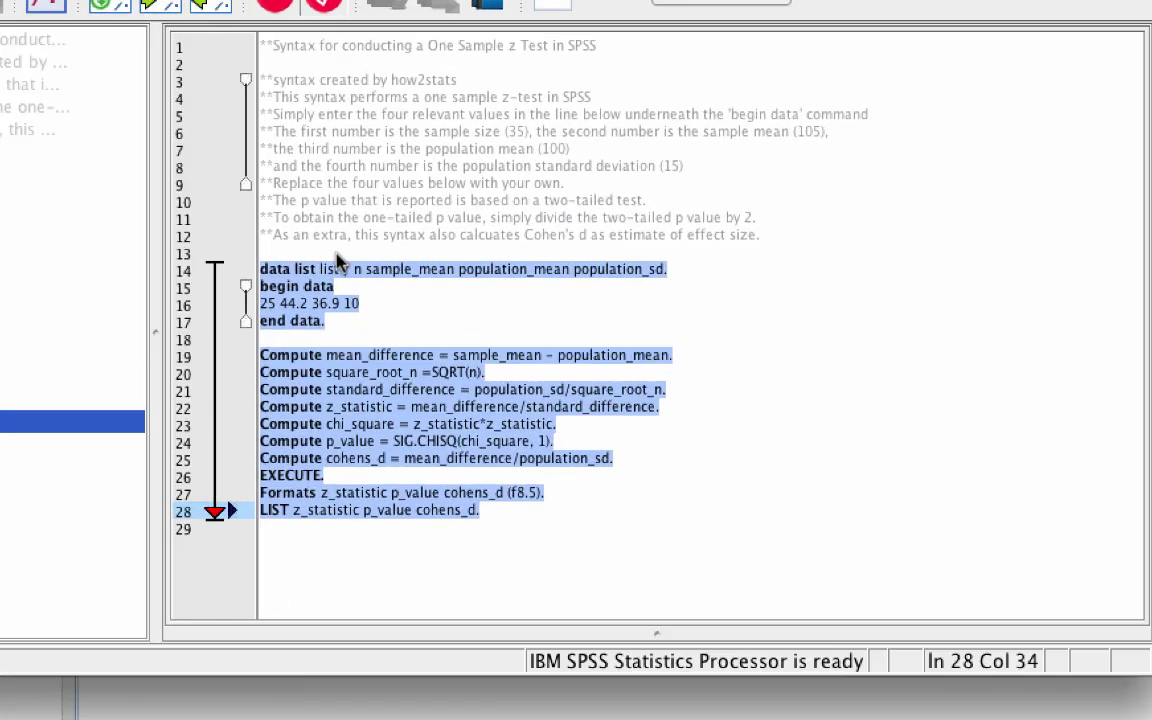
{"action": "left_click", "coordinate": [377, 301]}
{"action": "left_click_drag", "start_coordinate": [373, 309], "coordinate": [272, 309]}
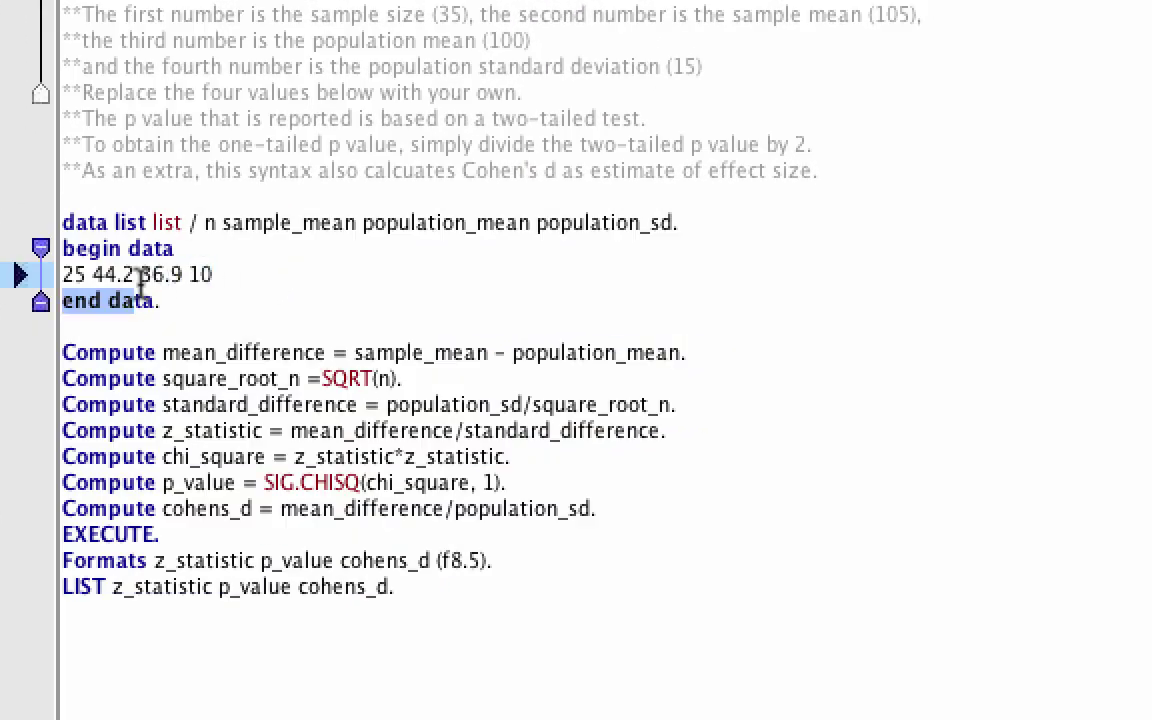
{"action": "left_click_drag", "start_coordinate": [79, 282], "coordinate": [62, 263]}
{"action": "left_click", "coordinate": [229, 314]}
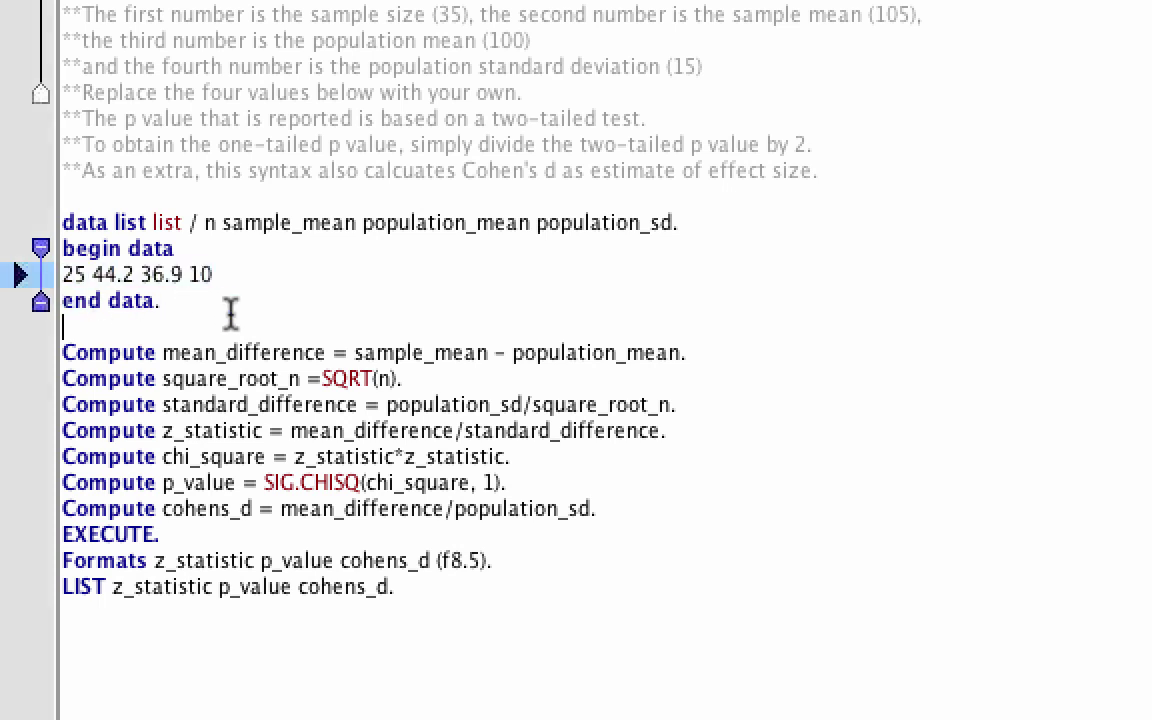